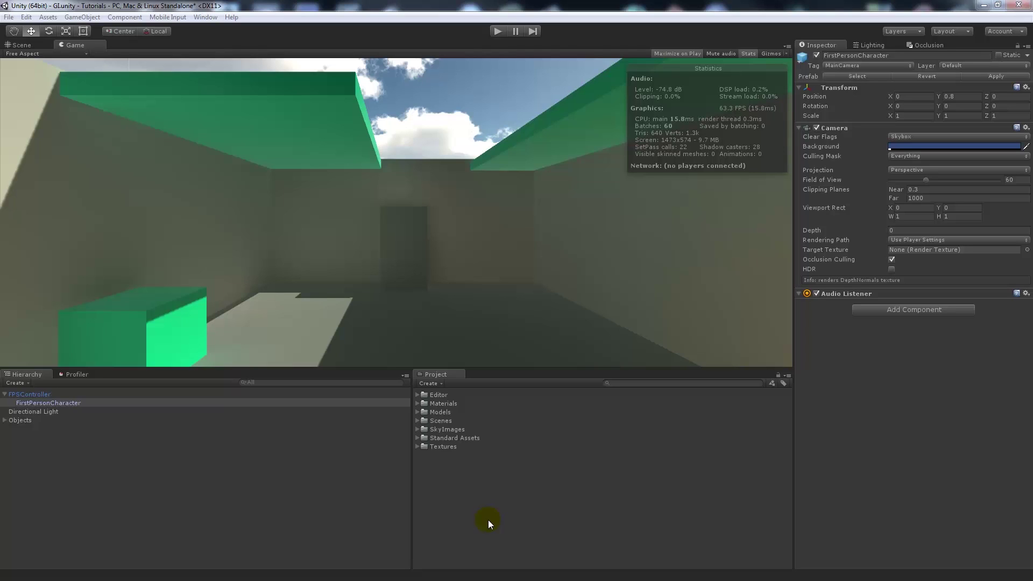
Step: Review the lighting and camera settings, then play-test walking the first-person camera toward the green cube
left_click(870, 45)
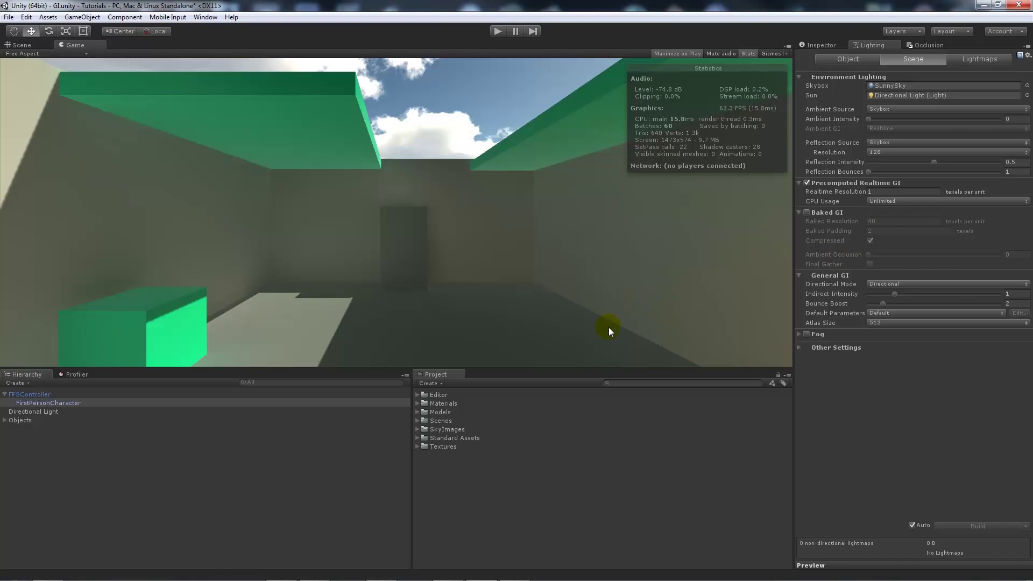
left_click(819, 43)
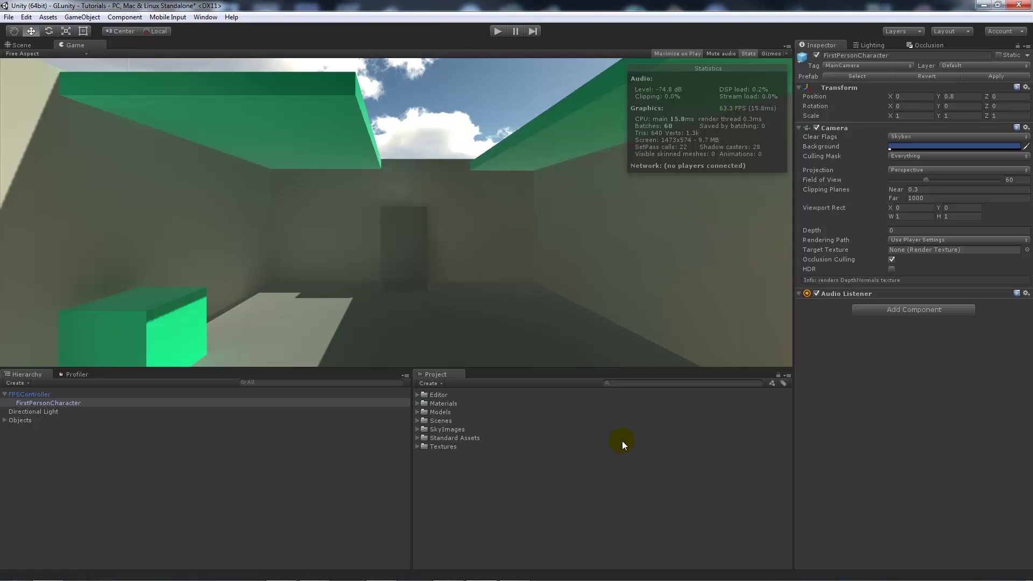
left_click(20, 46)
left_click(496, 31)
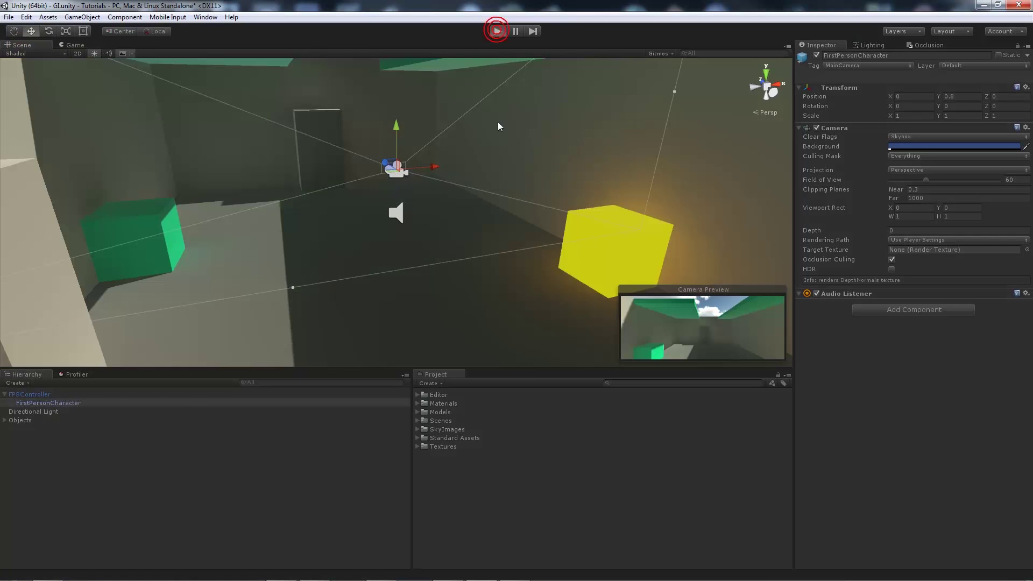
key("w")
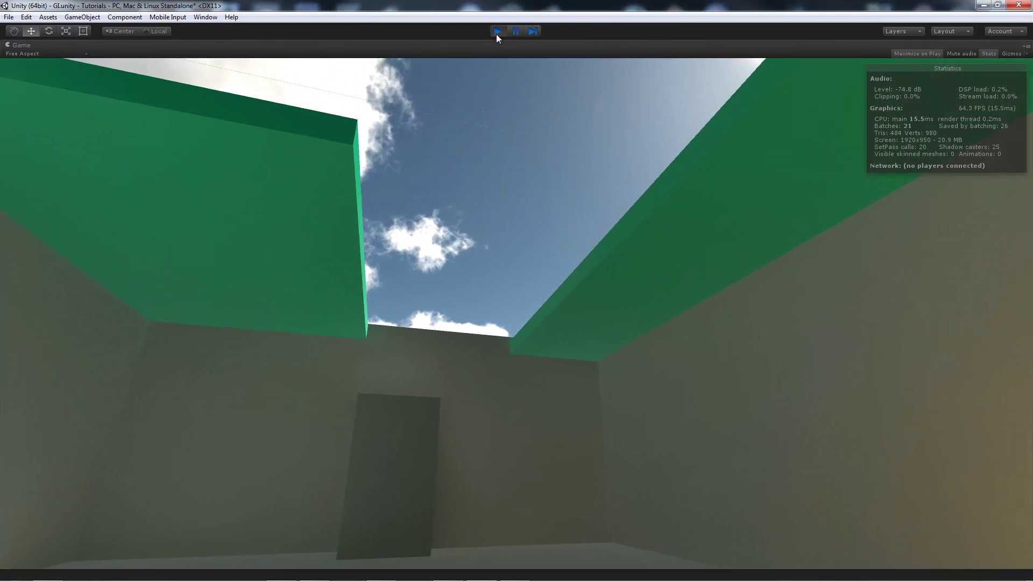
left_click(497, 31)
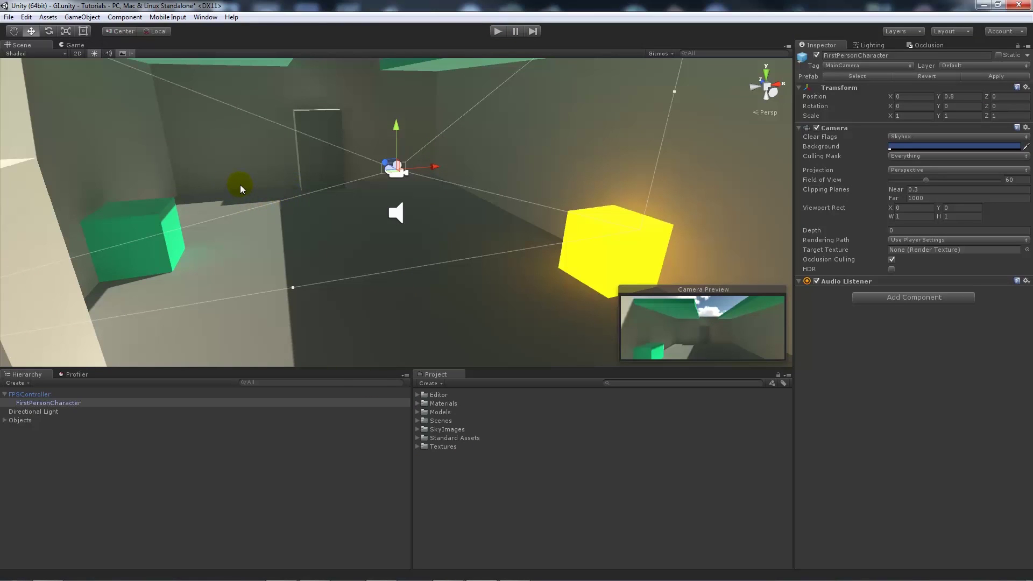
Step: Orbit the Scene view around the camera to show the room, sky and green ceiling, then select FirstPersonCharacter
left_click_drag(376, 211, 312, 214, "alt")
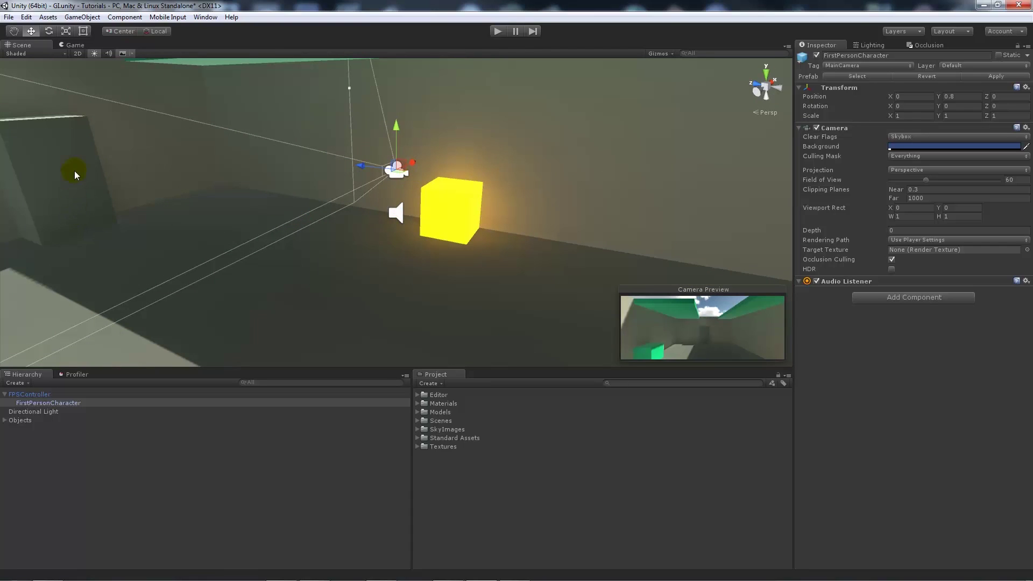
left_click_drag(203, 207, 370, 230, "alt")
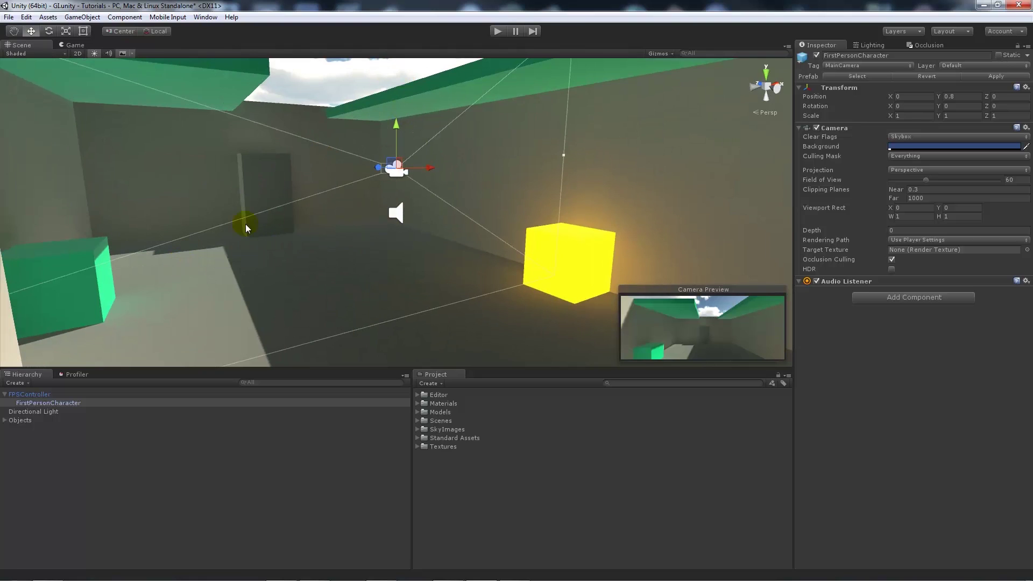
left_click_drag(439, 63, 561, 95, "alt")
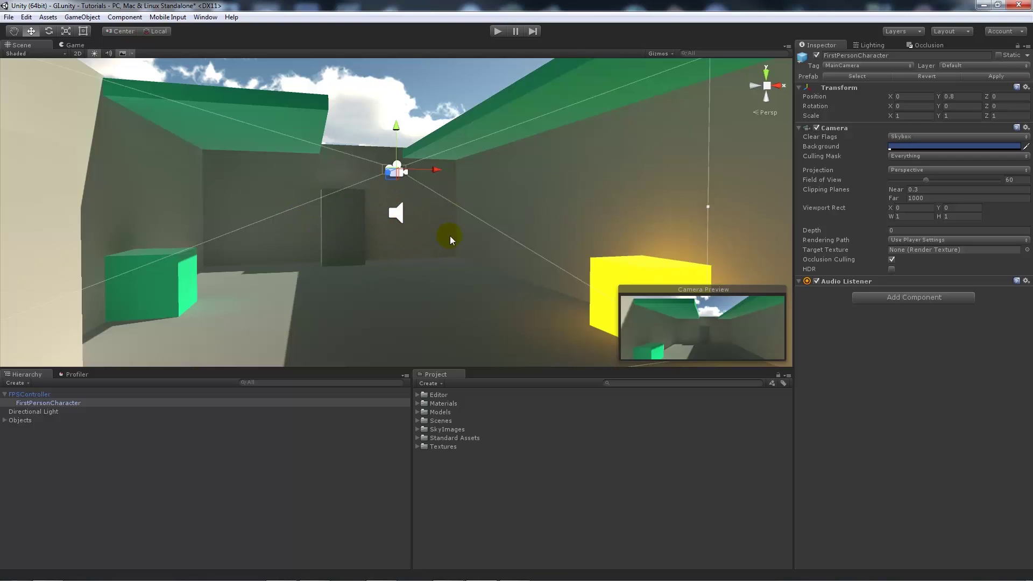
left_click_drag(449, 236, 497, 263, "alt")
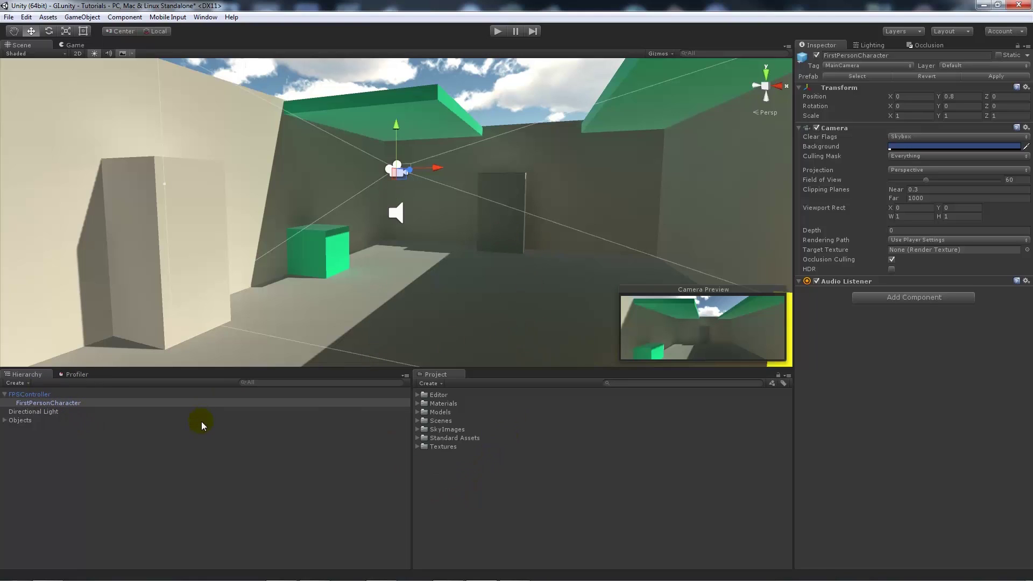
left_click(49, 403)
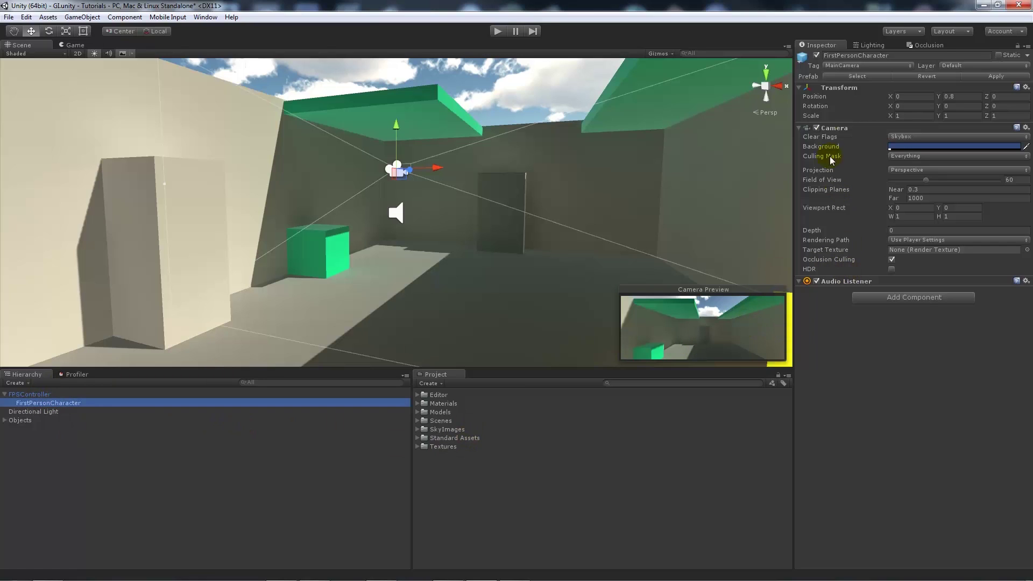
Step: Add Component > Image Effects > Rendering > Screen Space Ambient Occlusion to the FirstPersonCharacter camera
left_click(125, 17)
mouse_move(152, 198)
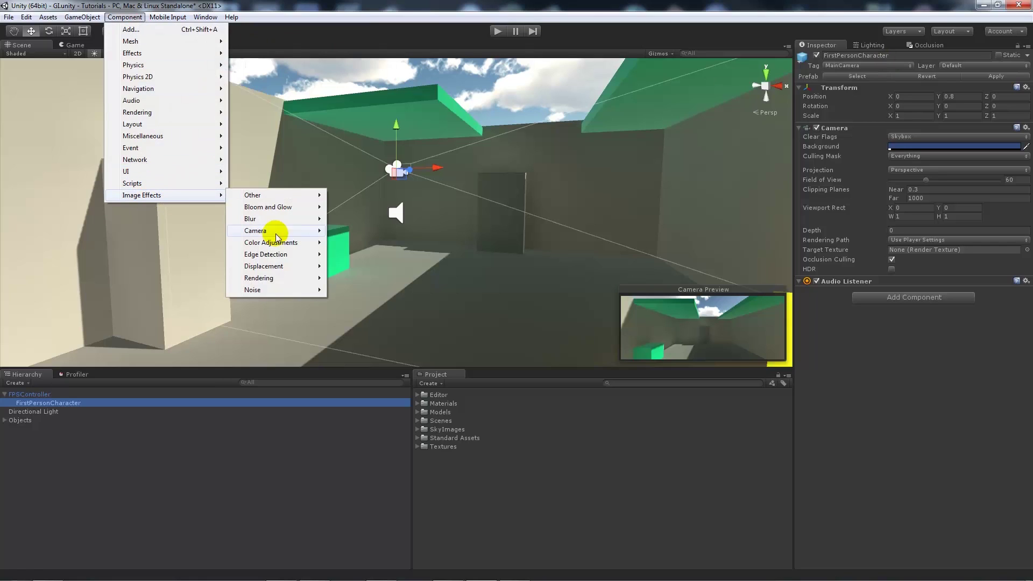
mouse_move(292, 281)
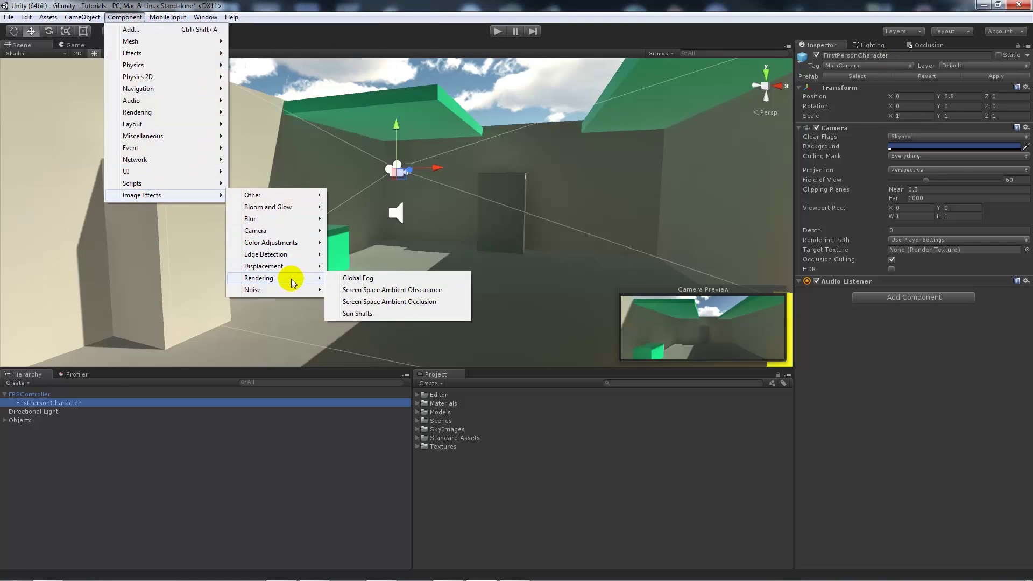
left_click(397, 302)
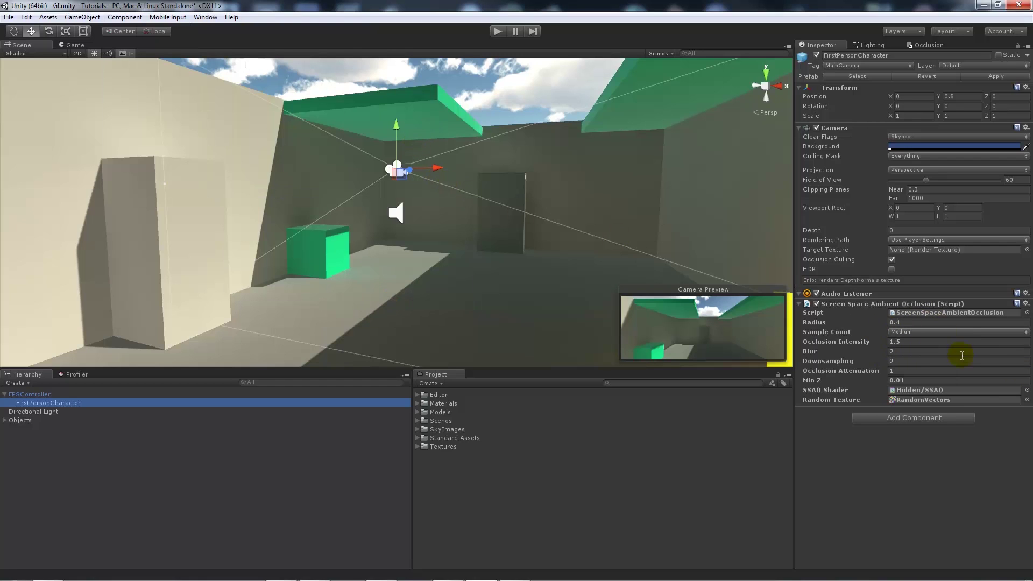
Step: Preview the Game view, toggling the SSAO effect off and back on to compare
left_click(74, 46)
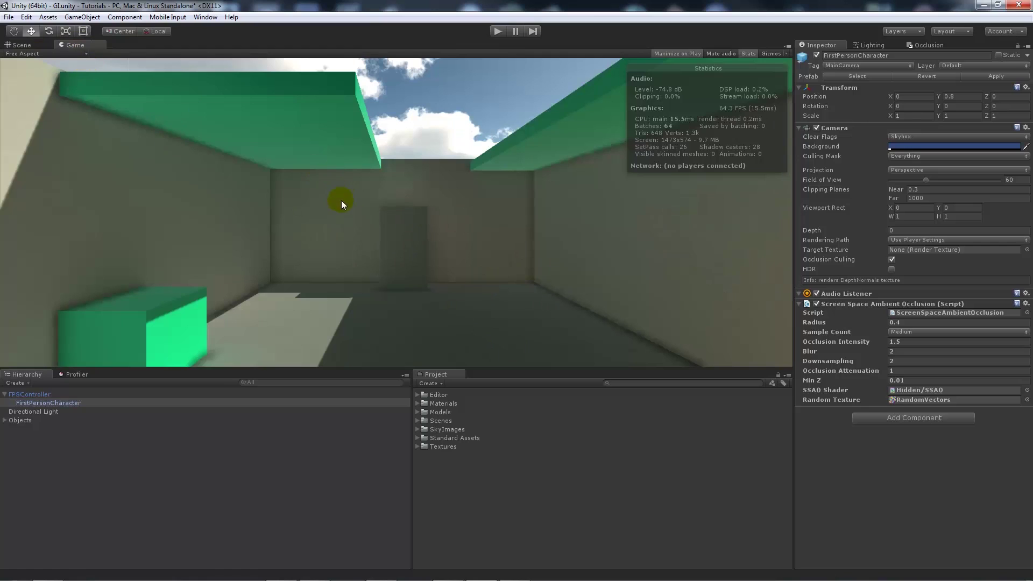
left_click(816, 303)
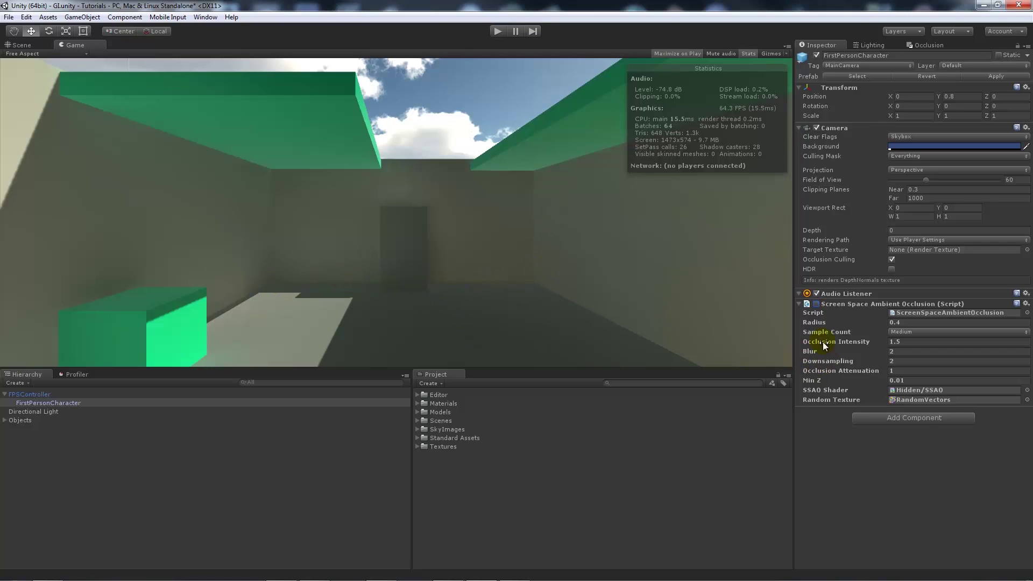
left_click(816, 303)
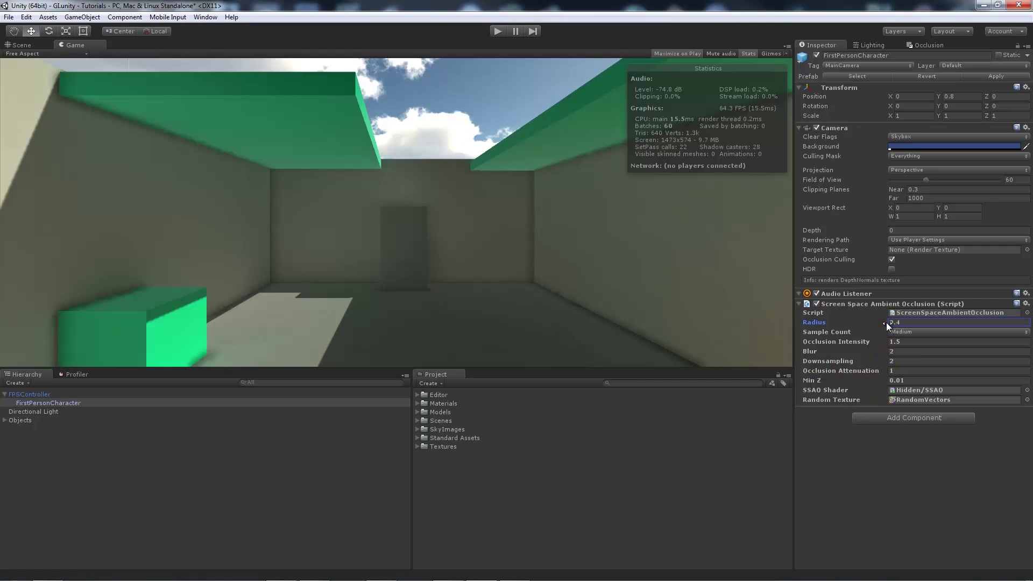
Step: Set SSAO Radius to 0.2, Sample Count to High and Occlusion Intensity to about 4
mouse_move(886, 322)
left_mouse_down()
mouse_move(906, 323)
mouse_move(897, 324)
left_mouse_up()
left_click(911, 323)
left_click(911, 324)
key("BackSpace")
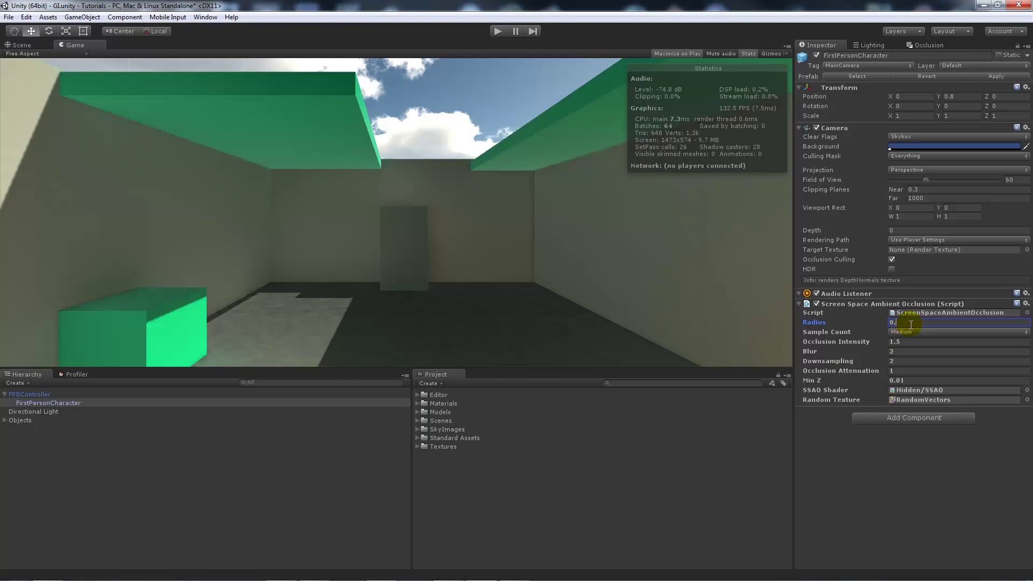
type("2")
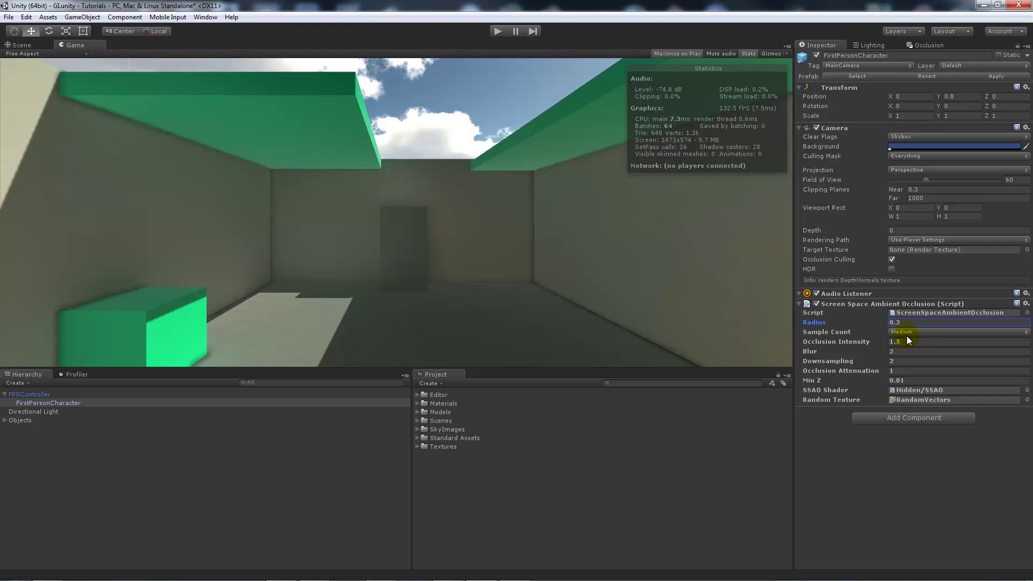
left_click(902, 331)
left_click(909, 367)
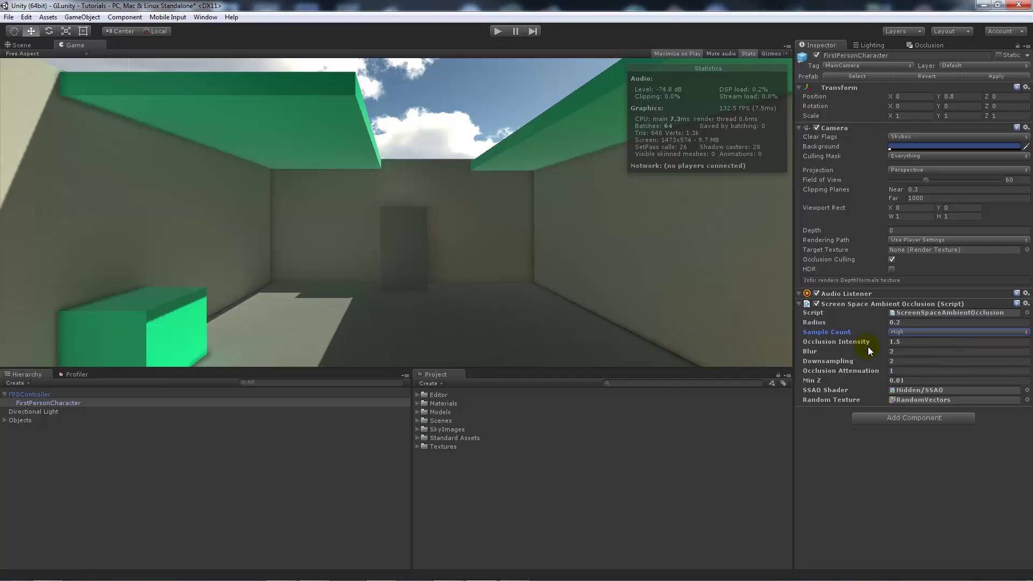
left_click_drag(877, 342, 1009, 355)
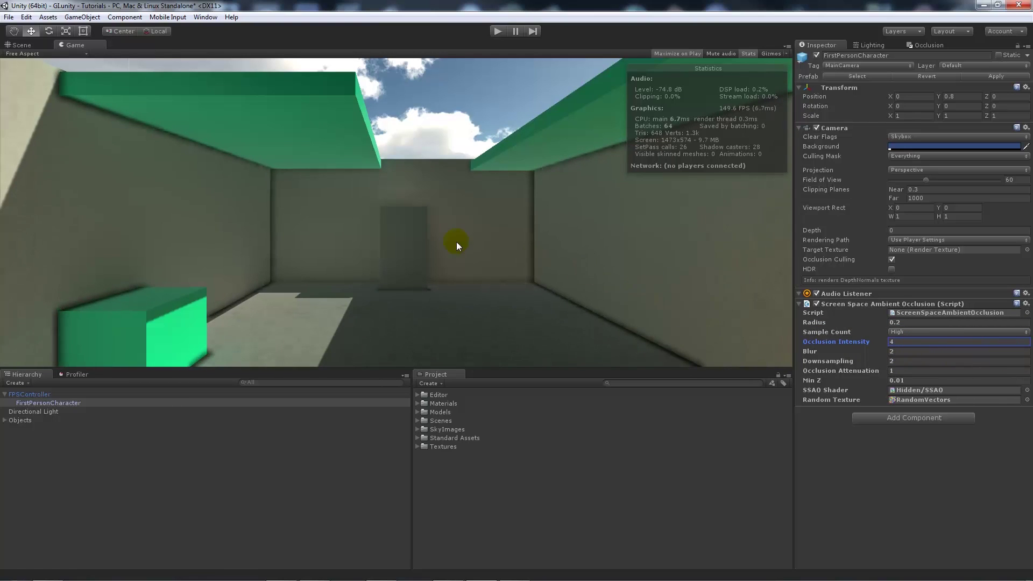
left_click(21, 45)
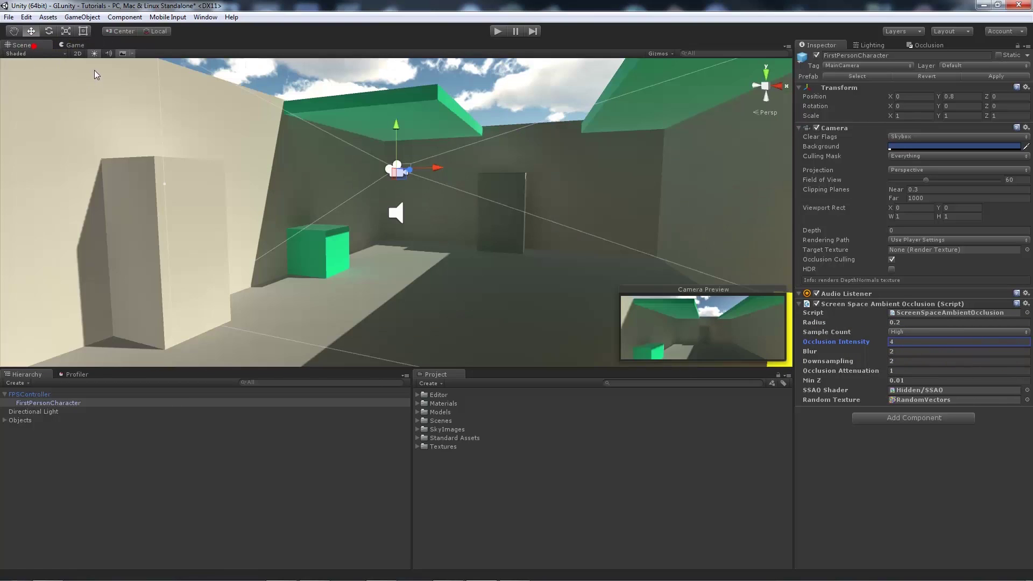
Step: Play-test walking past the pillar to check the SSAO shading, then stop playing
left_click(503, 33)
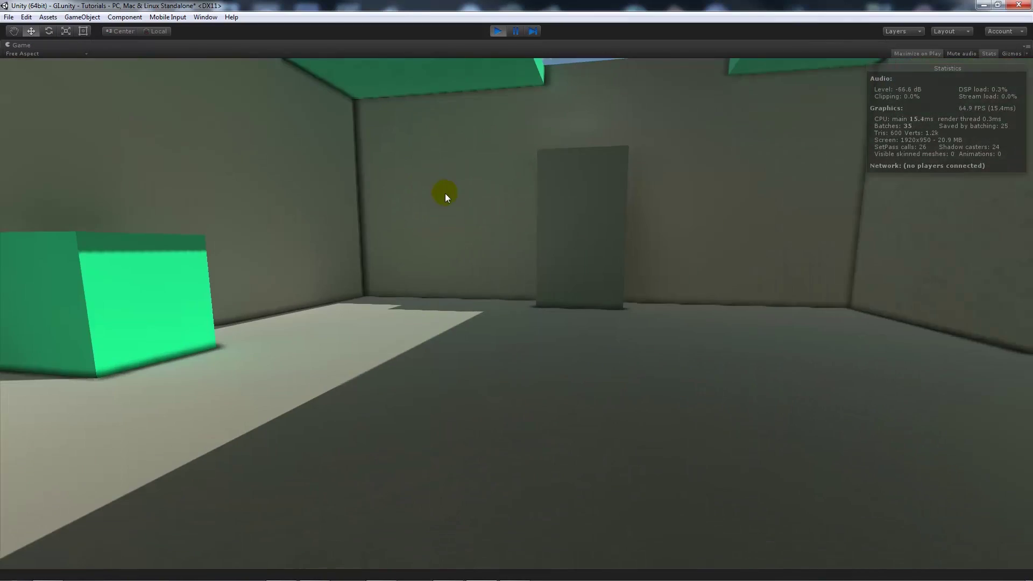
key("w")
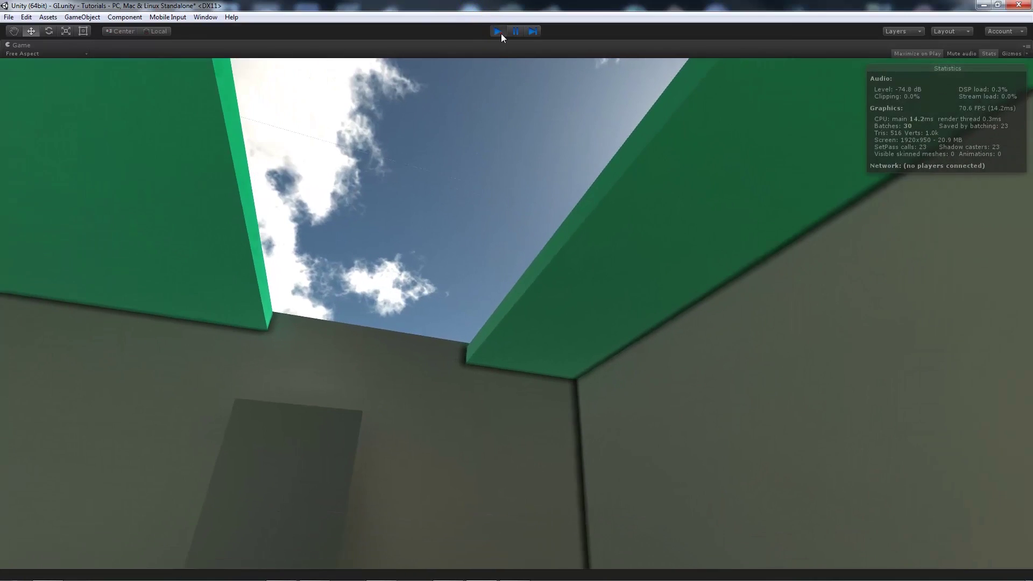
left_click(498, 31)
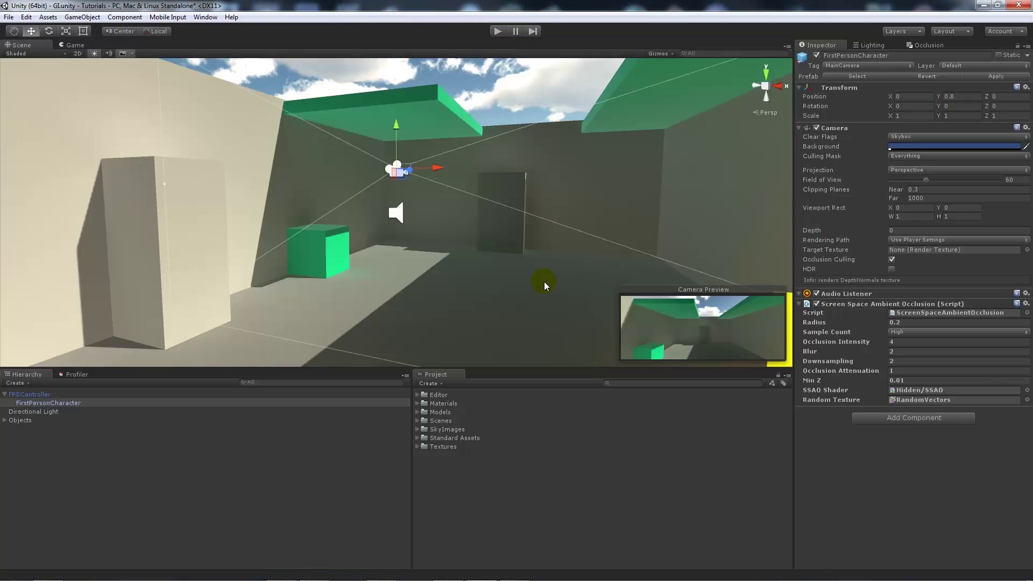
Step: With Game view stats shown, try other SSAO Blur and Downsampling values, keeping both at 2
left_click(890, 351)
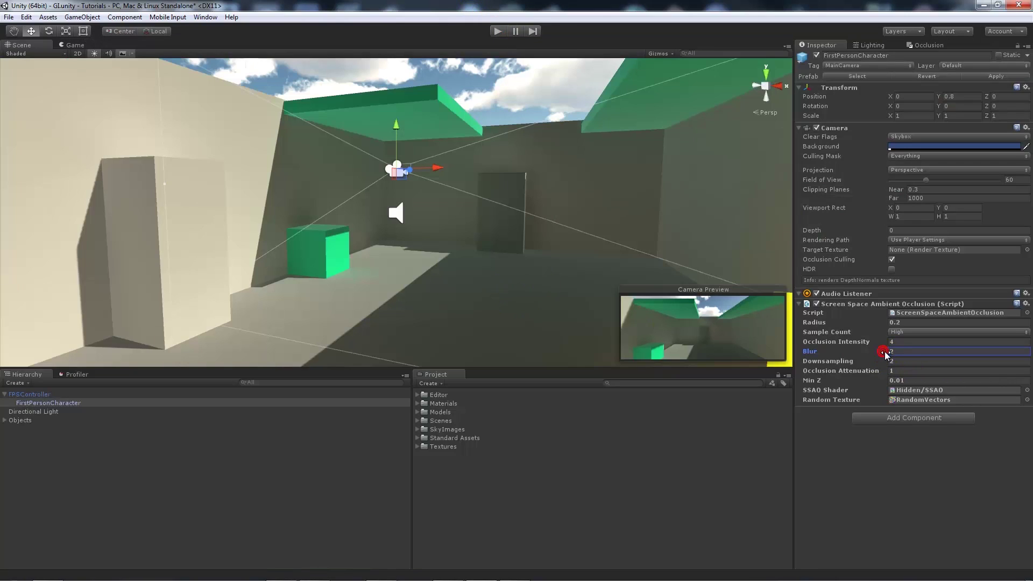
left_click(63, 44)
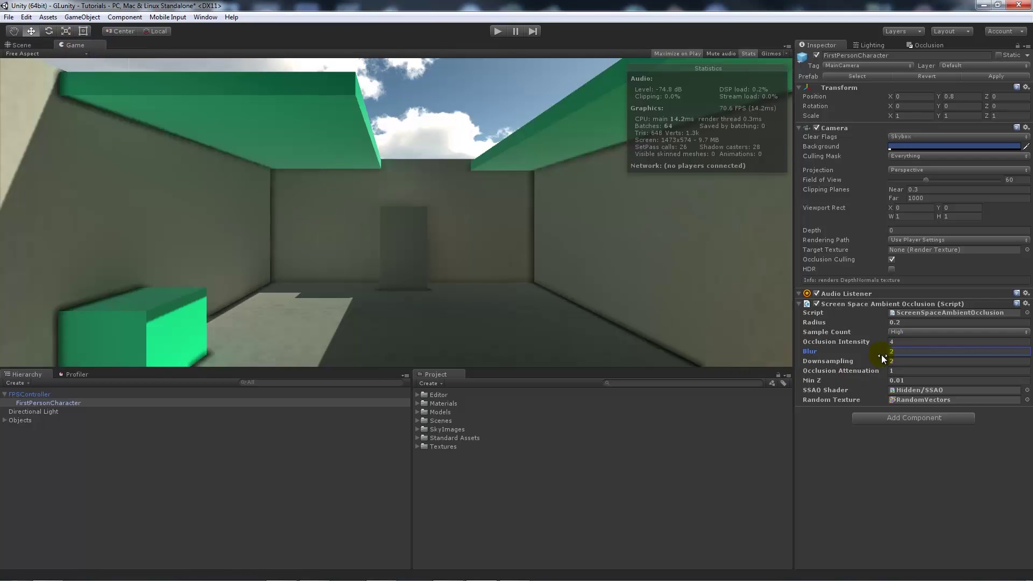
left_click_drag(904, 354, 860, 352)
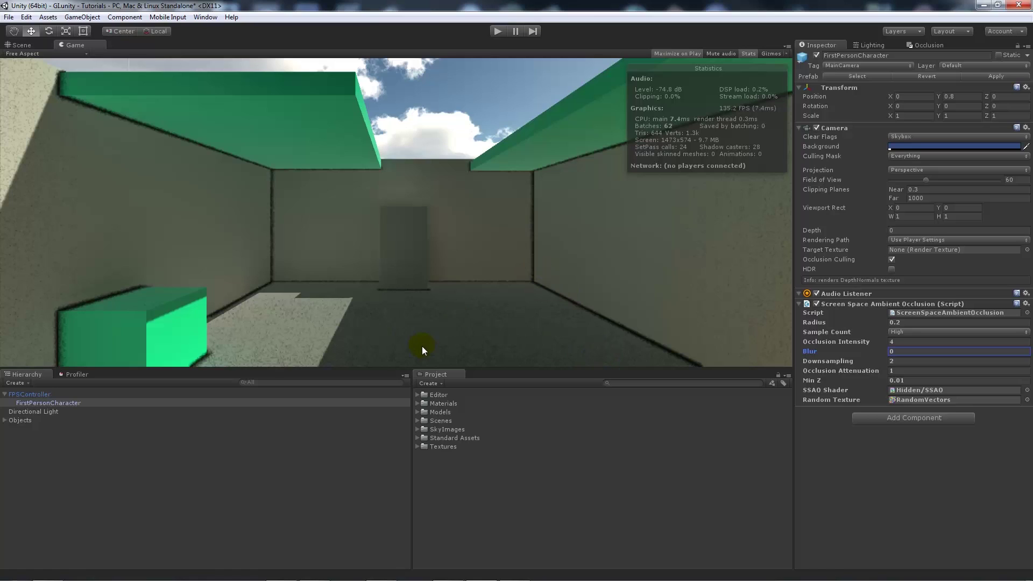
type("2")
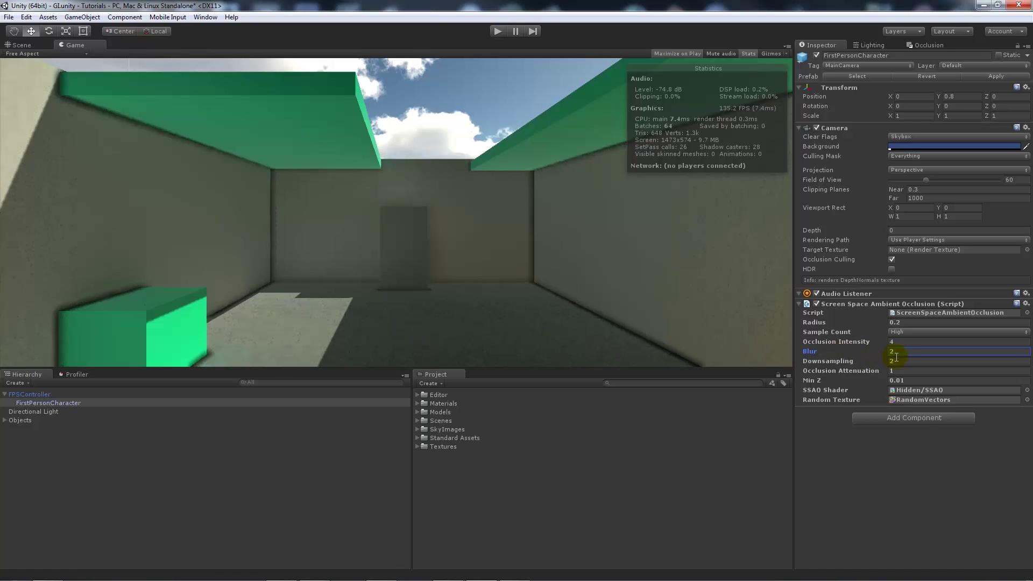
mouse_move(882, 364)
left_mouse_down()
mouse_move(917, 363)
mouse_move(890, 360)
mouse_move(899, 361)
left_mouse_up()
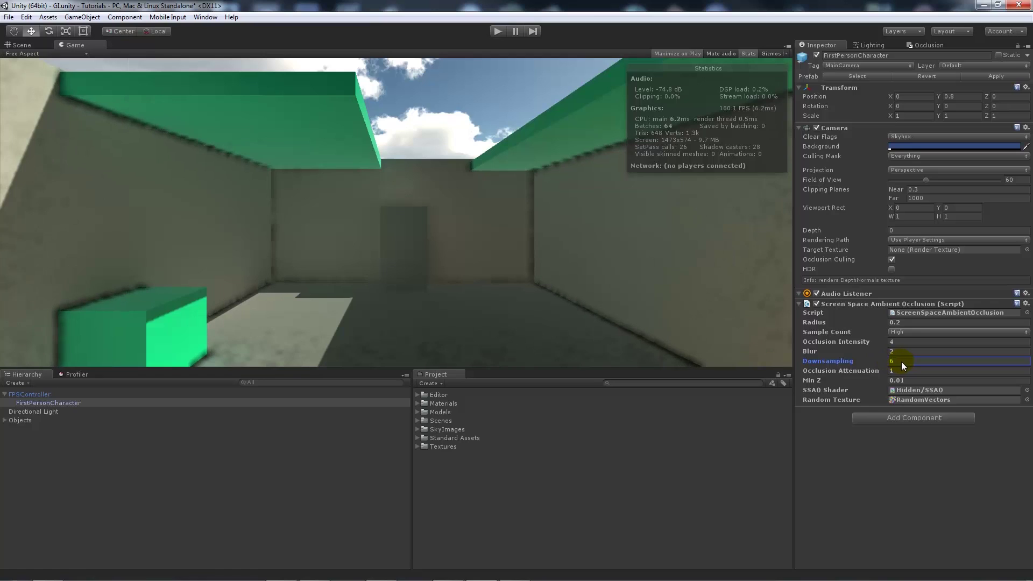
type("2")
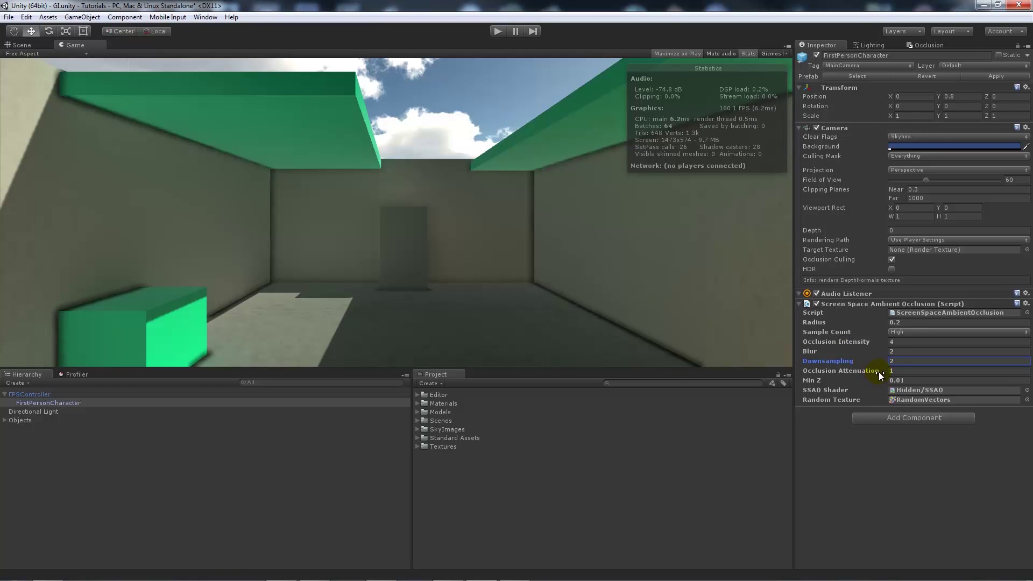
Step: Try Occlusion Attenuation values between 0.25 and 1.92, keeping 1, and set Min Z to 0.11
left_click_drag(879, 372, 899, 370)
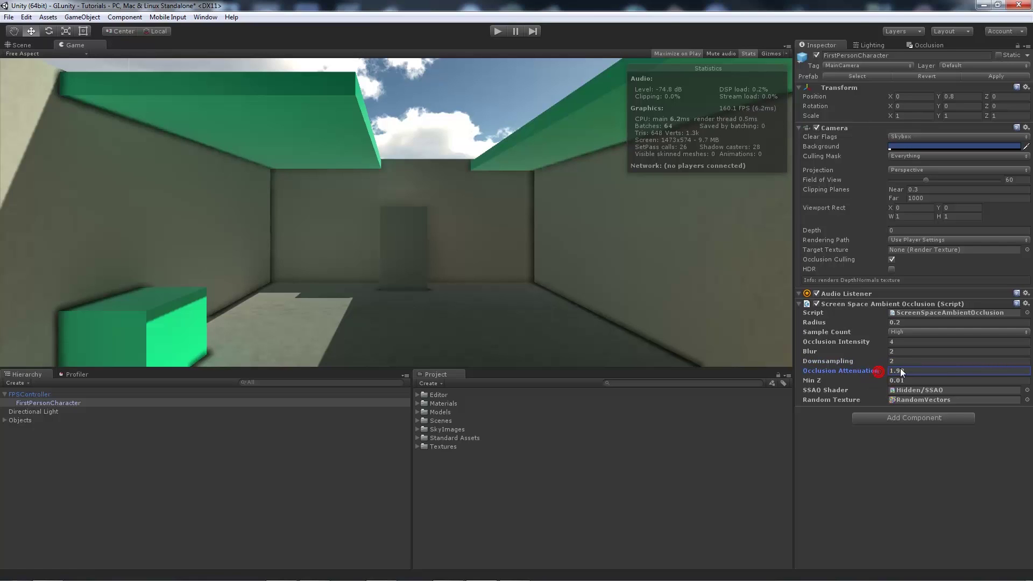
mouse_move(878, 369)
left_mouse_down()
mouse_move(904, 370)
mouse_move(720, 333)
left_mouse_up()
mouse_move(882, 383)
left_mouse_down()
mouse_move(903, 381)
mouse_move(835, 417)
left_mouse_up()
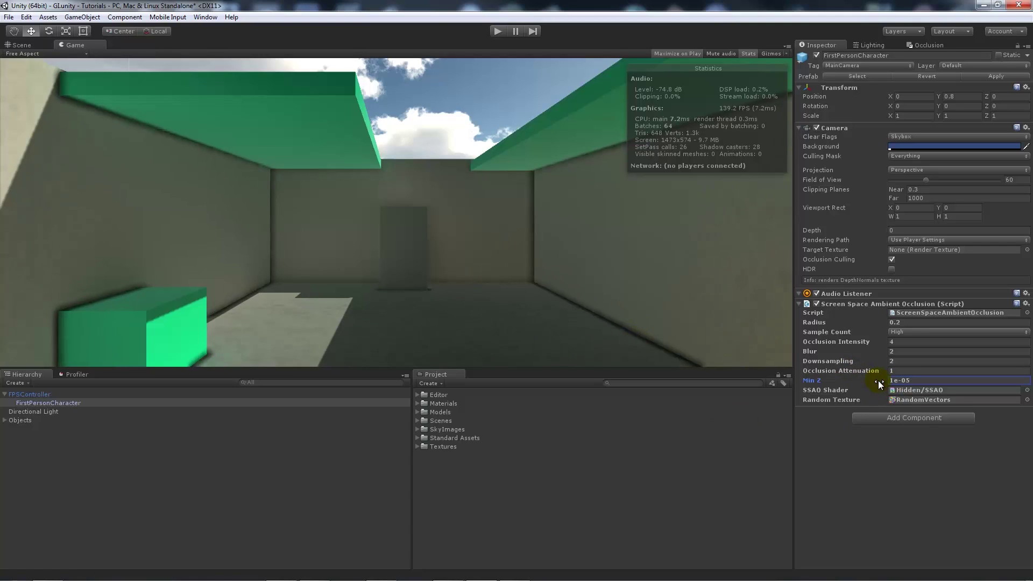
mouse_move(873, 382)
left_mouse_down()
mouse_move(882, 380)
mouse_move(870, 379)
left_mouse_up()
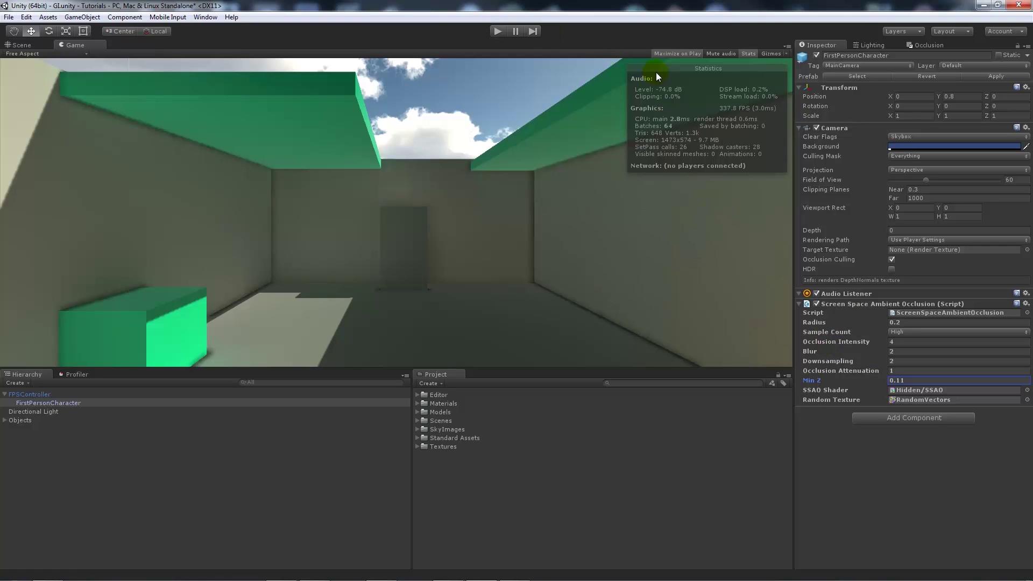
Step: Hide the Stats overlay, play-test walking to the green cube, then disable SSAO to compare
left_click(747, 54)
left_click(498, 32)
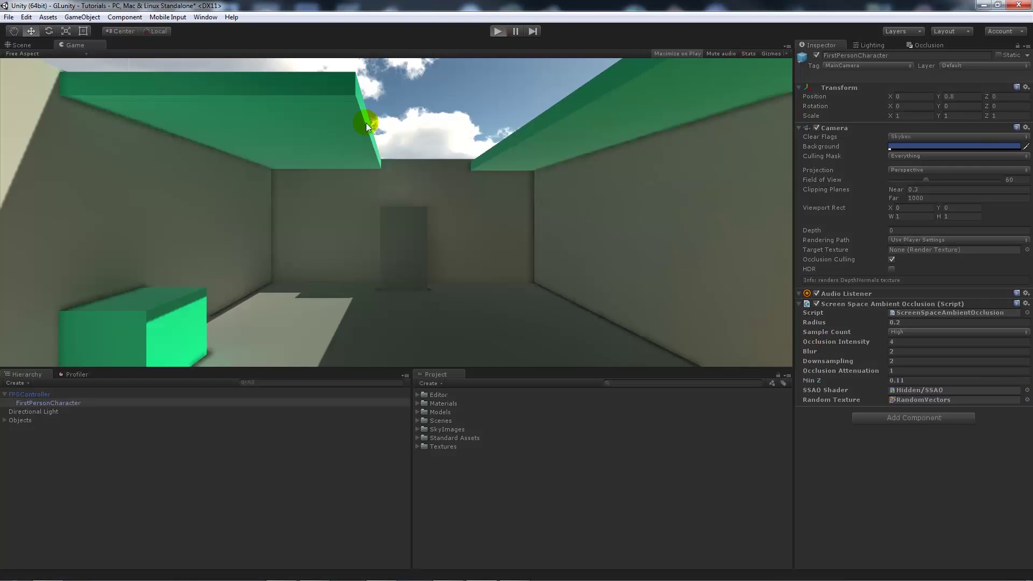
key("w")
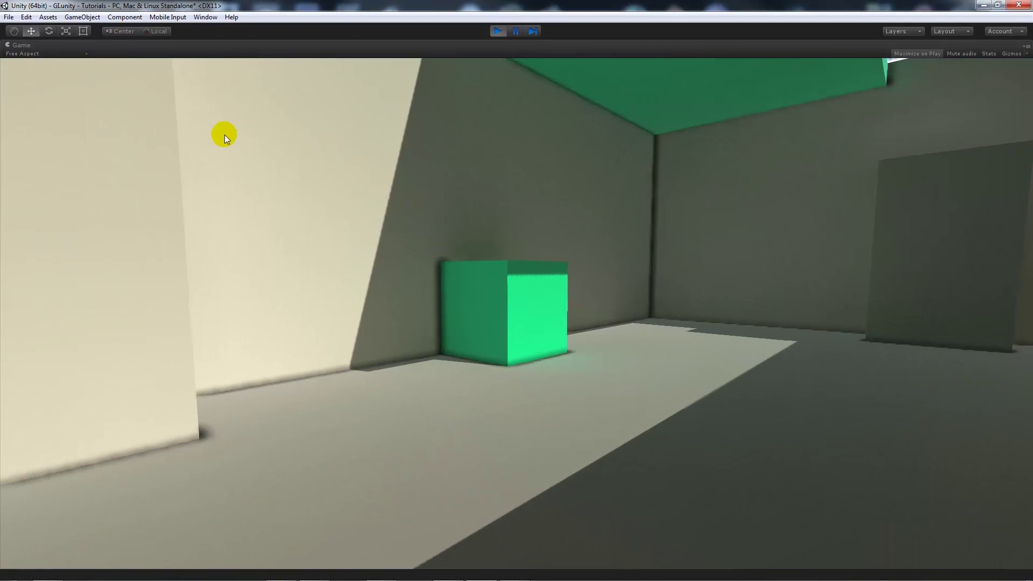
key("s")
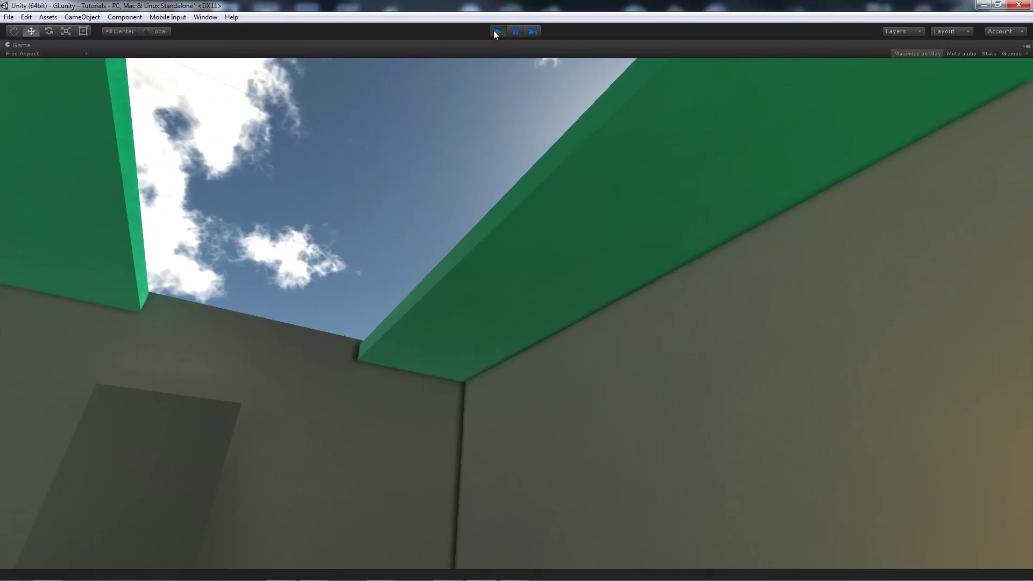
left_click(497, 30)
left_click(817, 304)
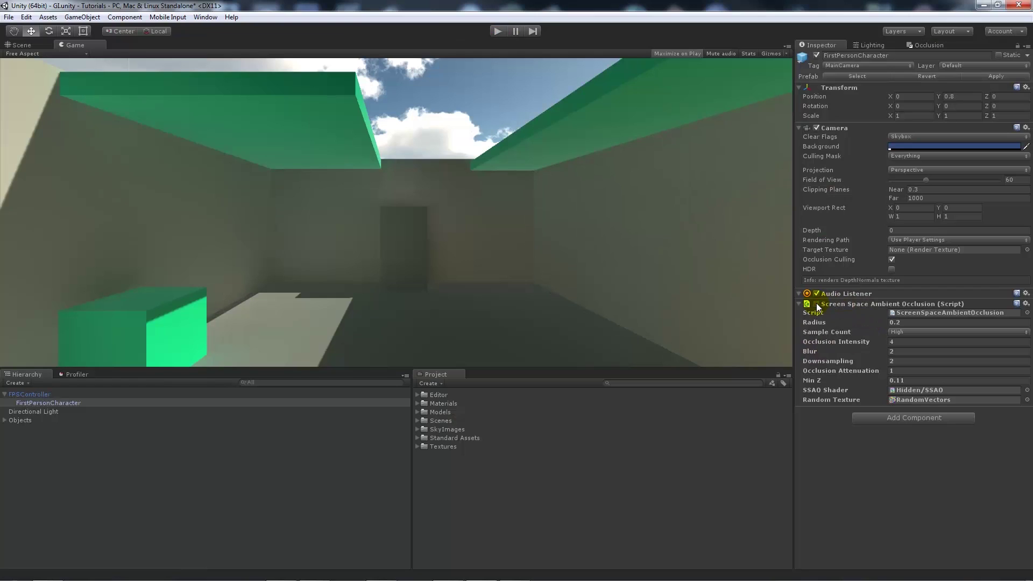
Step: Re-enable the Screen Space Ambient Occlusion (Script) component on the FirstPersonCharacter camera
left_click(816, 304)
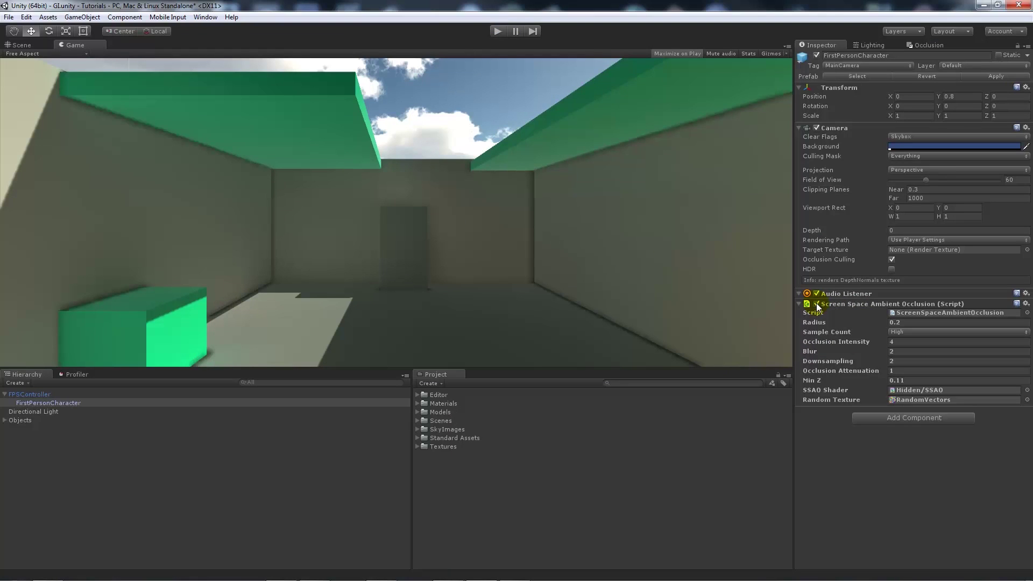